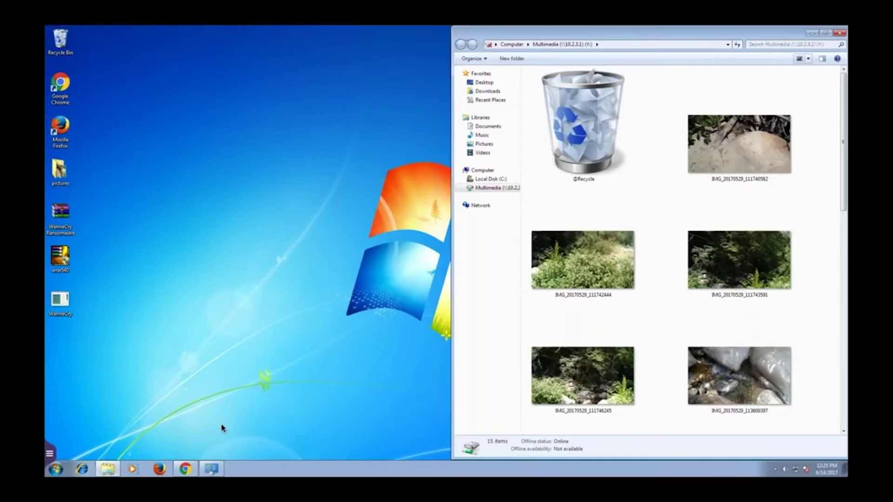
Step: Bring up File Station's Multimedia folder listing the 15 original JPG photos
click(185, 469)
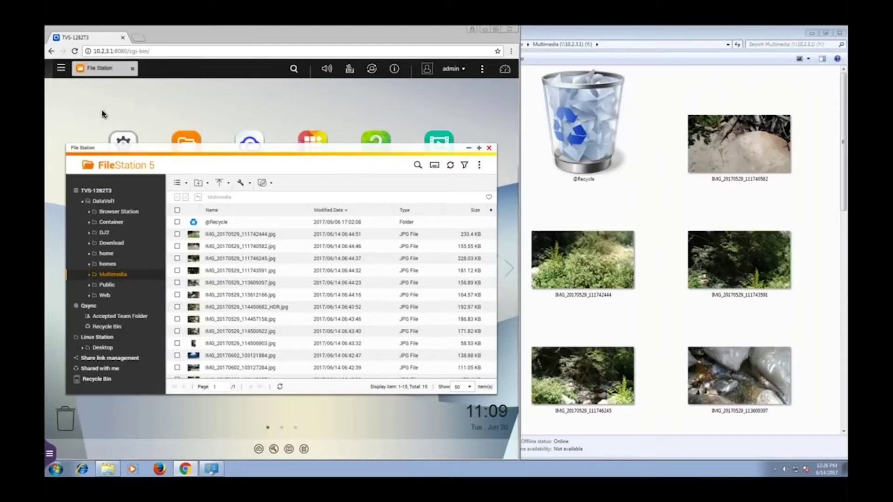
click(60, 69)
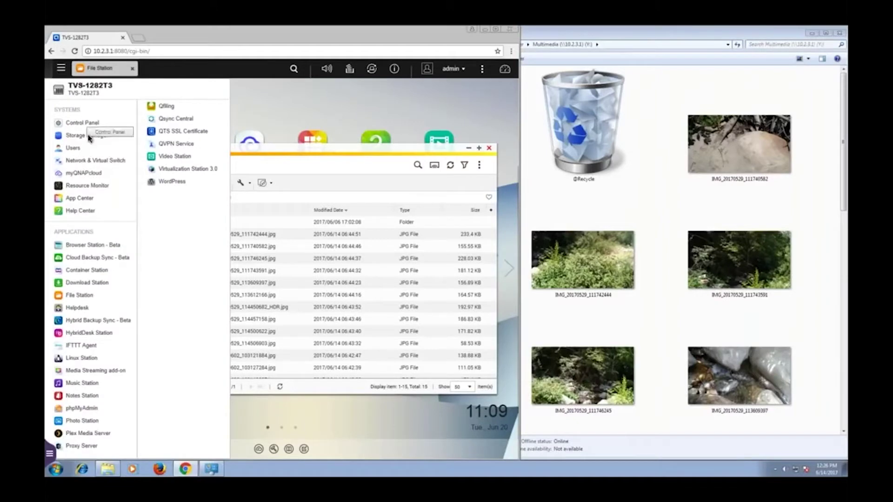
Step: Take snapshot snap43 of DataVol1 in Storage Manager, then minimize the browser
click(90, 137)
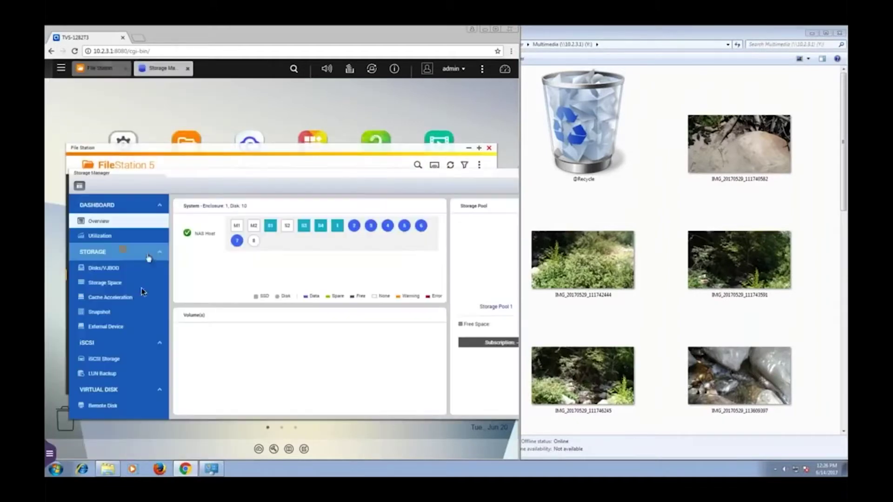
click(103, 313)
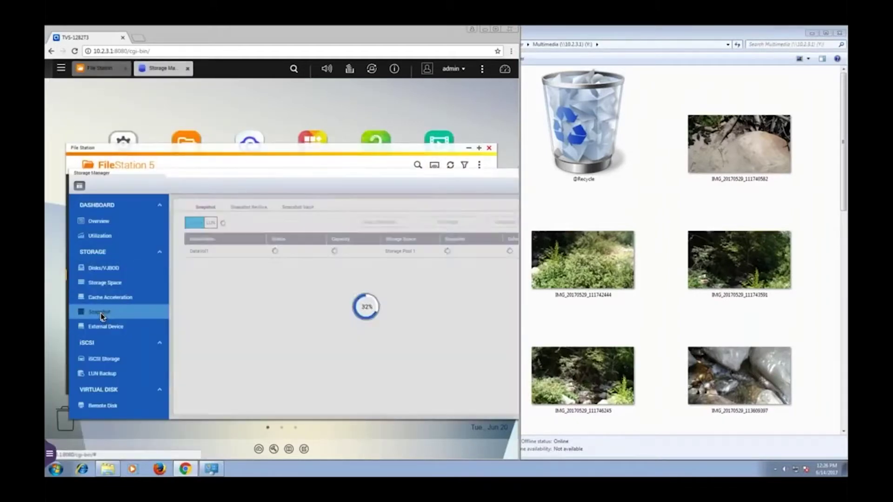
click(202, 253)
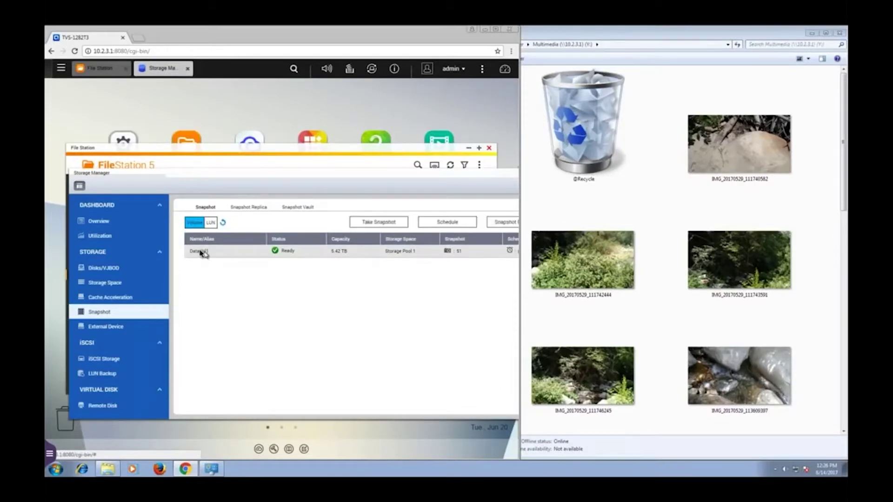
click(370, 224)
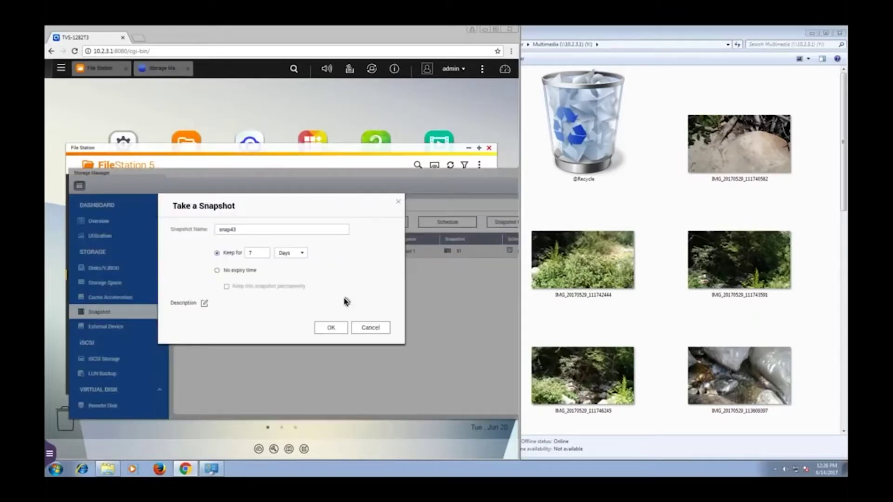
click(325, 329)
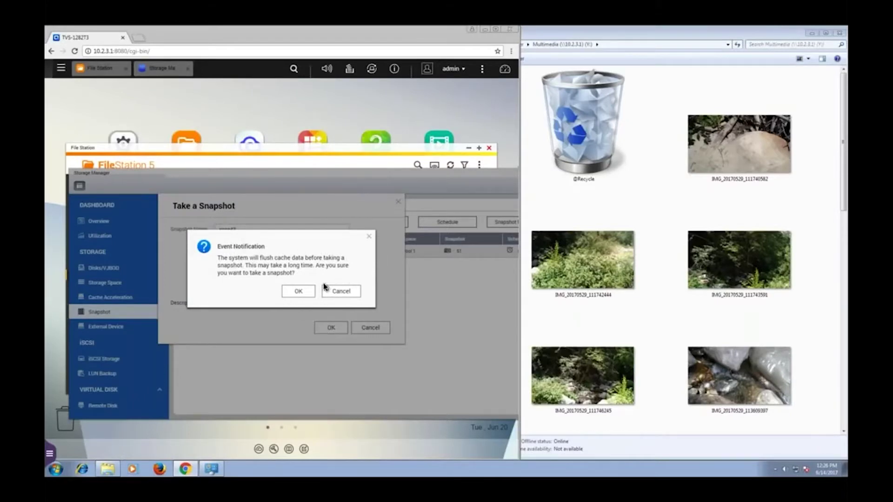
click(298, 291)
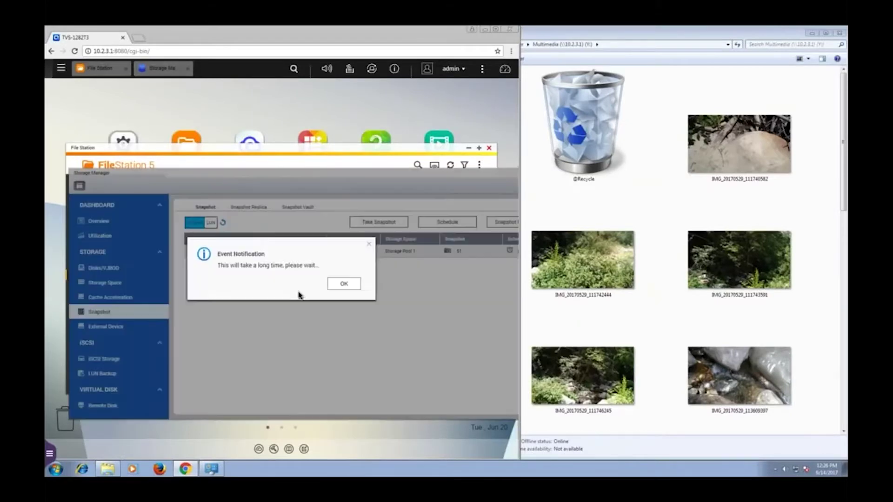
click(342, 285)
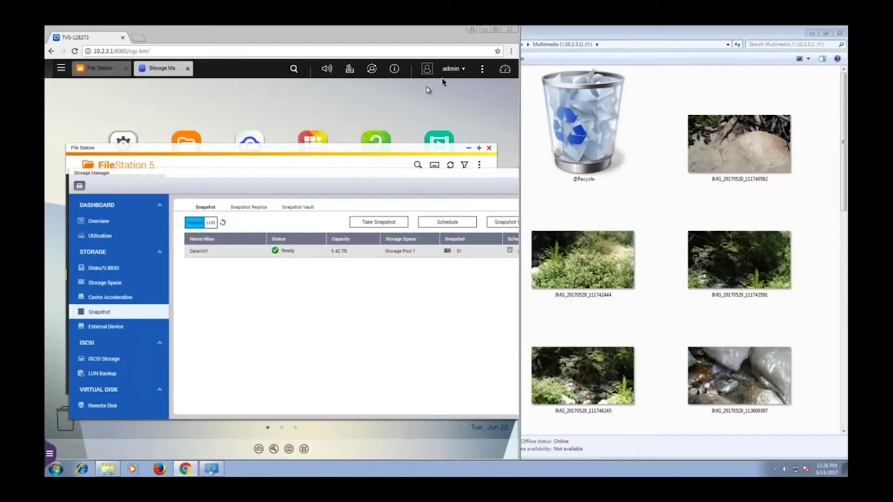
click(482, 28)
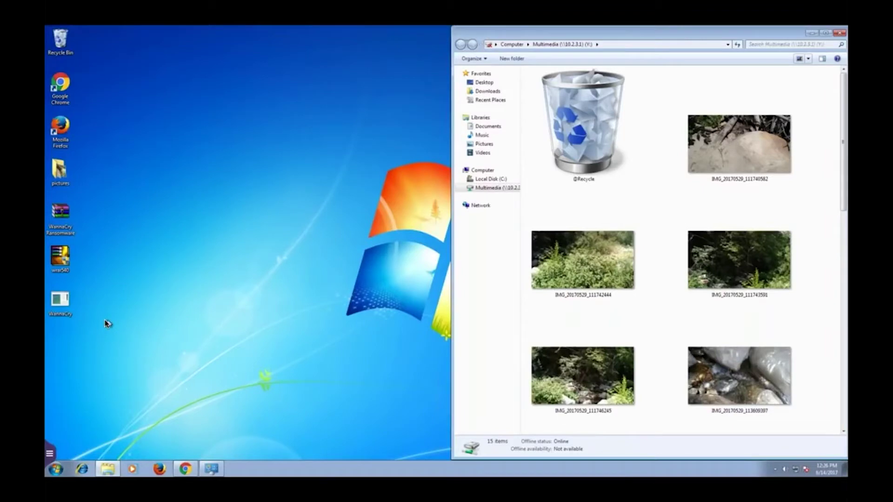
Step: Run the WannaCry desktop sample so the Multimedia share fills with .WNCRY files
click(61, 302)
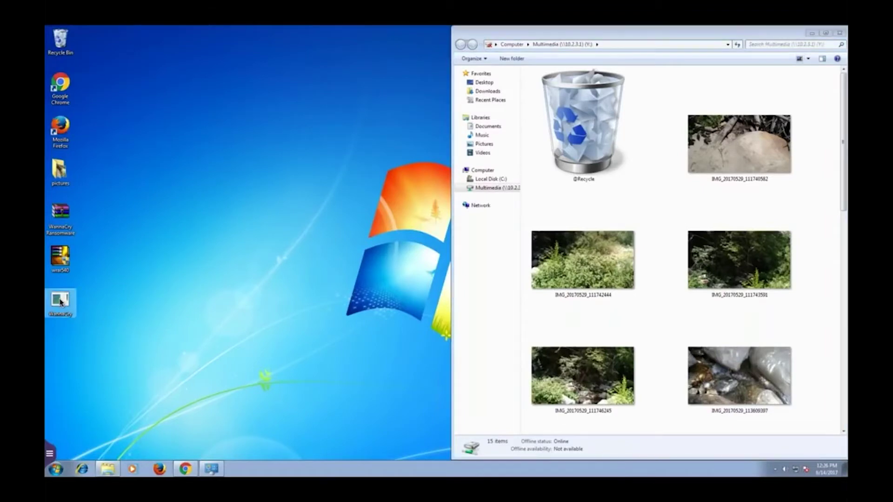
double_click(61, 302)
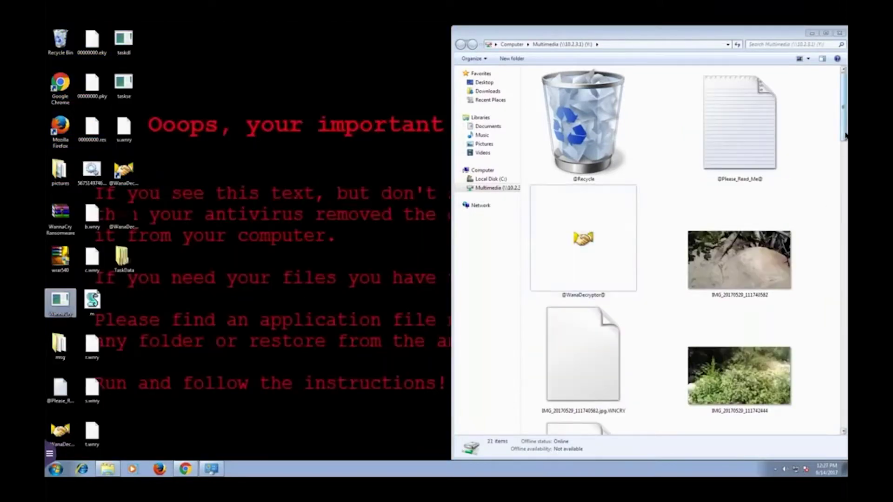
drag(845, 145, 845, 255)
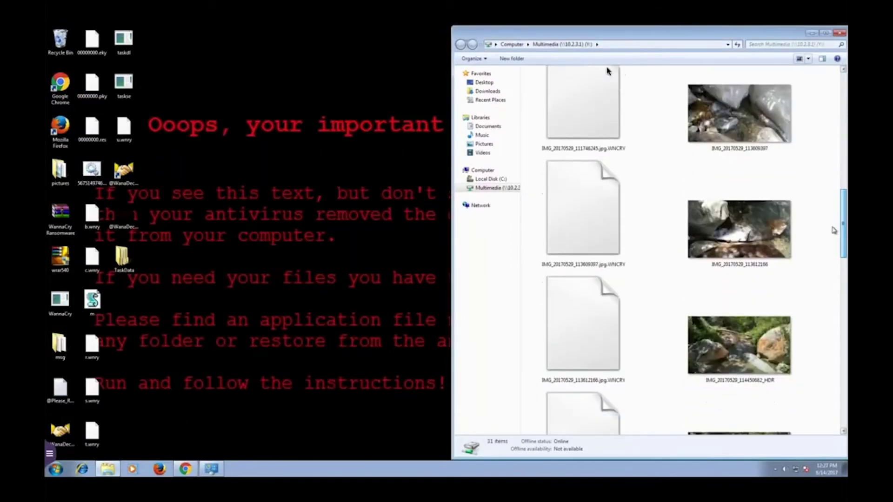
drag(562, 35, 584, 35)
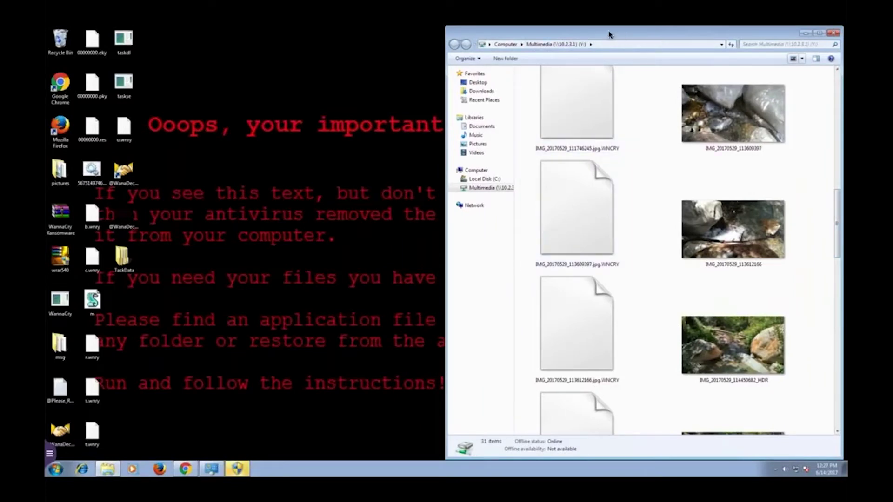
drag(592, 40, 524, 44)
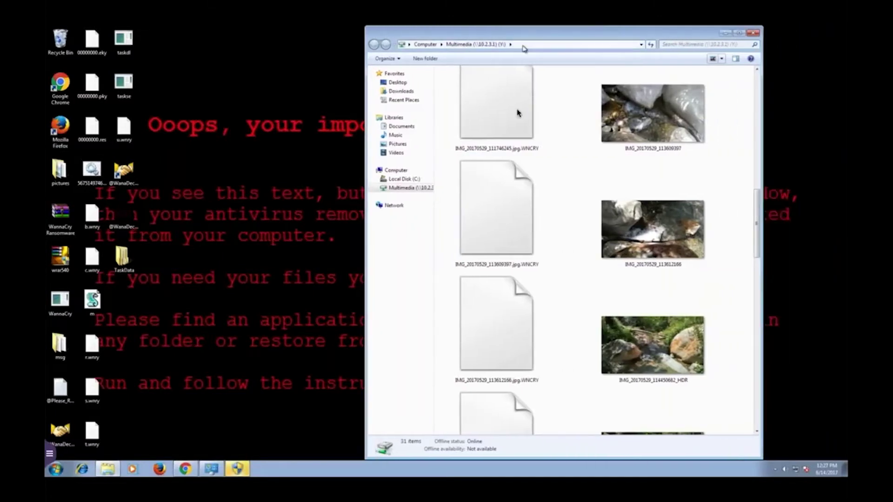
mouse_move(522, 125)
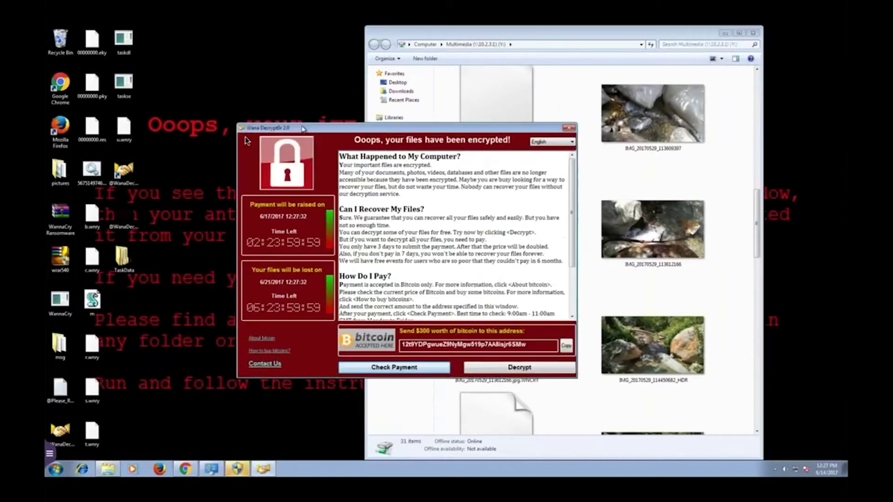
Step: Move the Wana Decrypt0r window to the bottom-left and Explorer right, revealing 17 .jpg.WNCRY files
drag(304, 128, 126, 169)
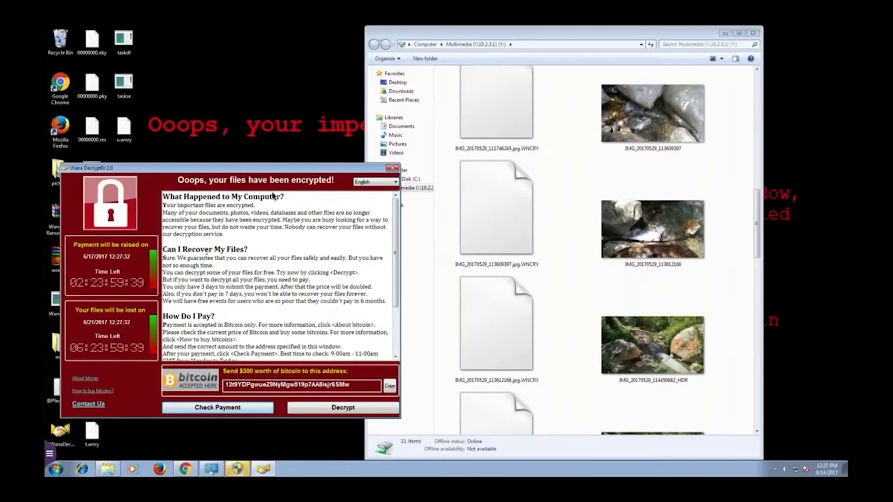
drag(286, 170, 290, 434)
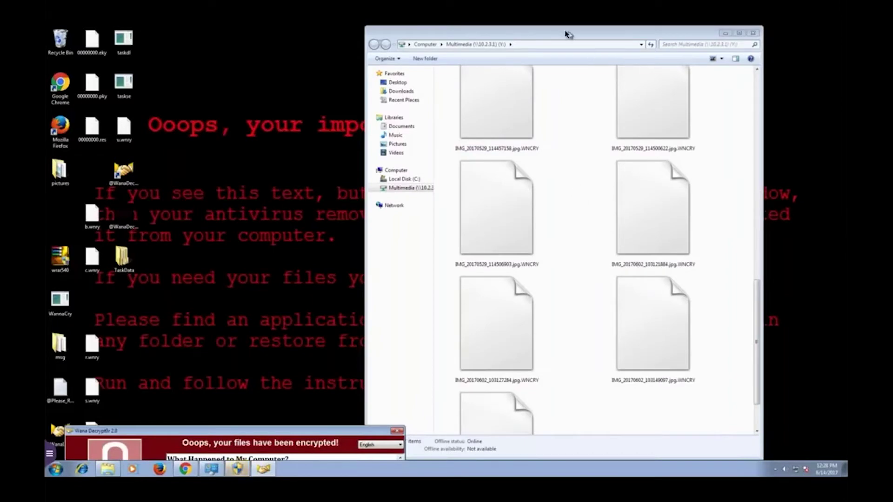
drag(566, 34, 655, 32)
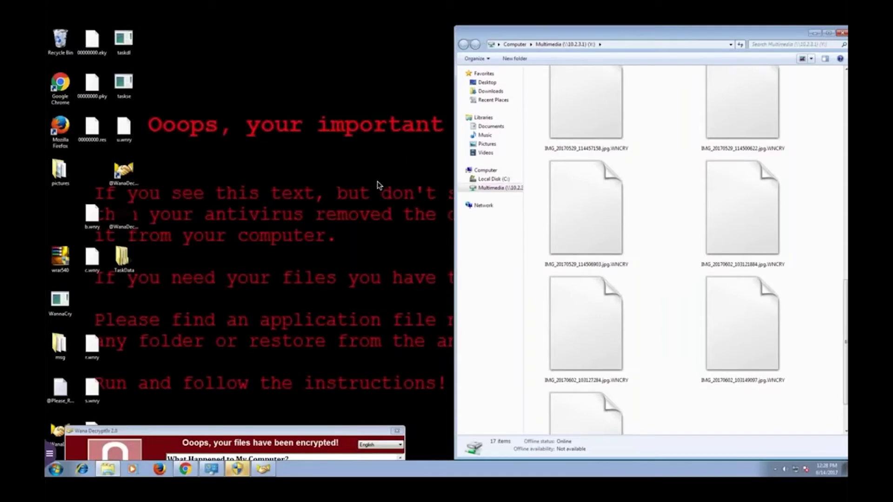
click(186, 470)
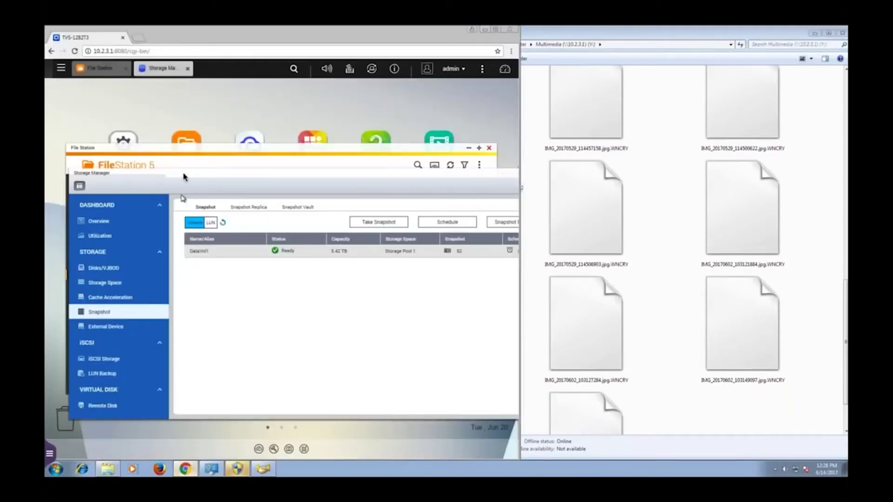
click(186, 141)
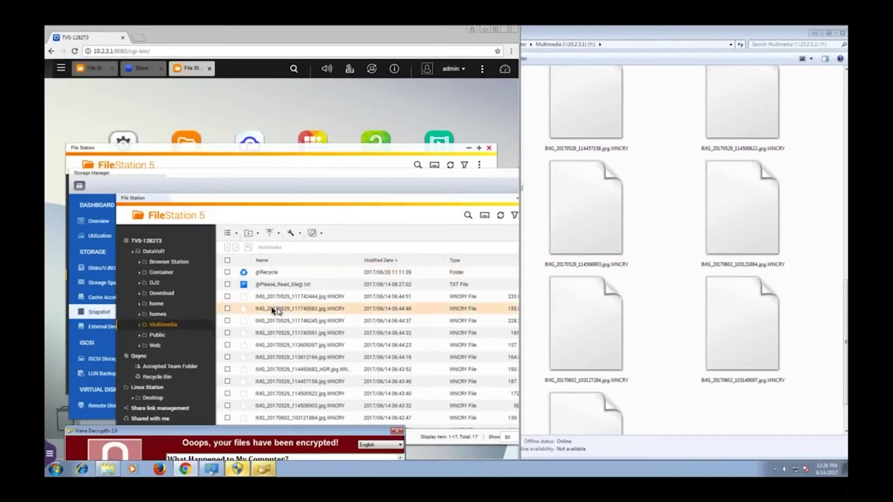
drag(252, 320, 272, 318)
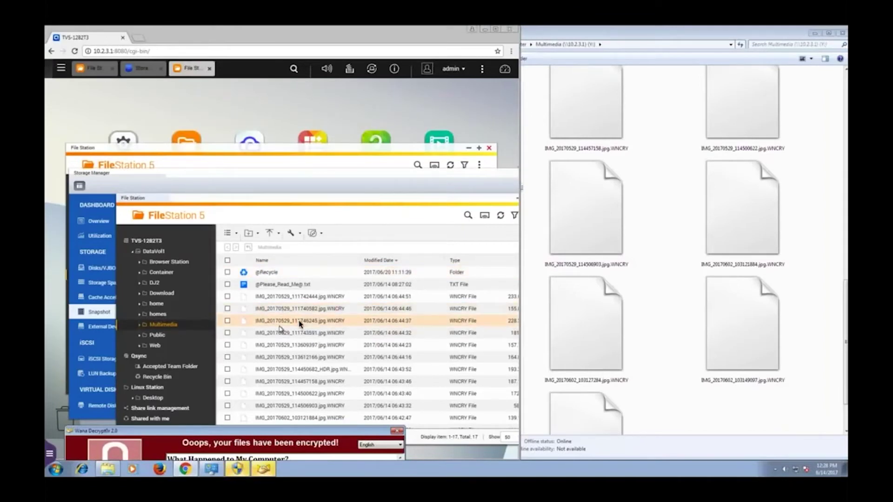
drag(243, 321, 328, 249)
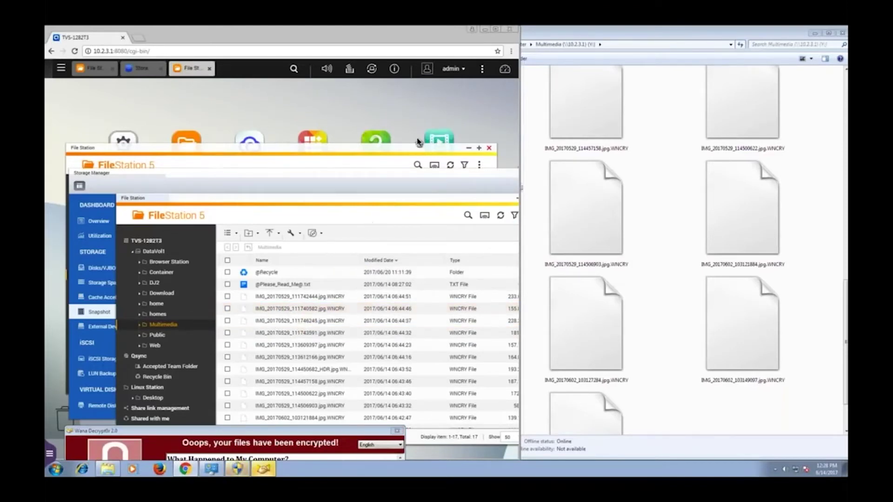
click(563, 40)
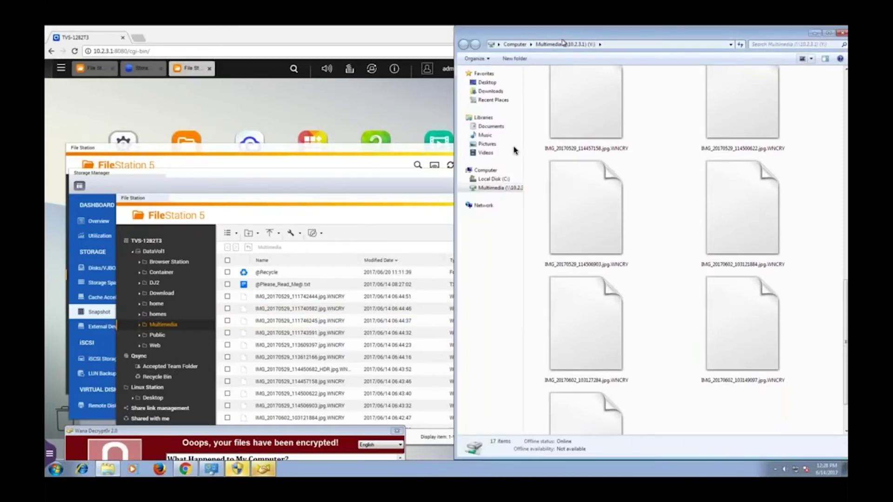
Step: Disconnect the Multimedia (Y:) network drive despite open files and close its Explorer window
right_click(494, 189)
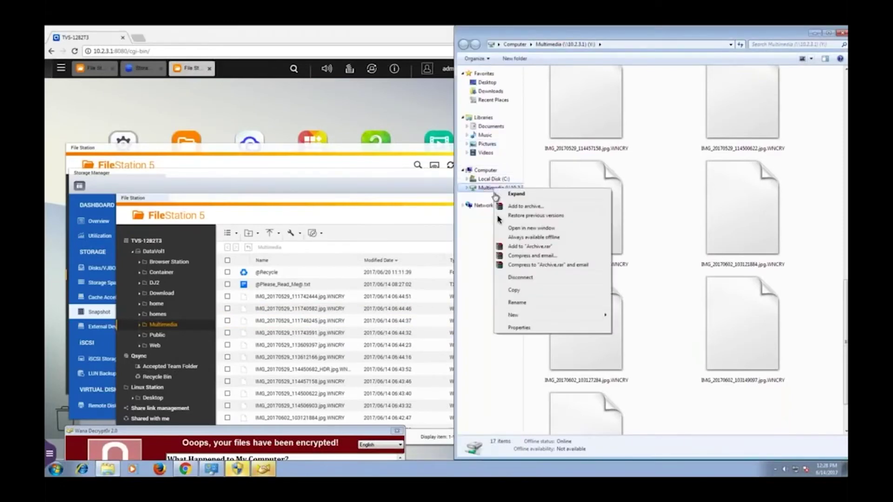
click(530, 278)
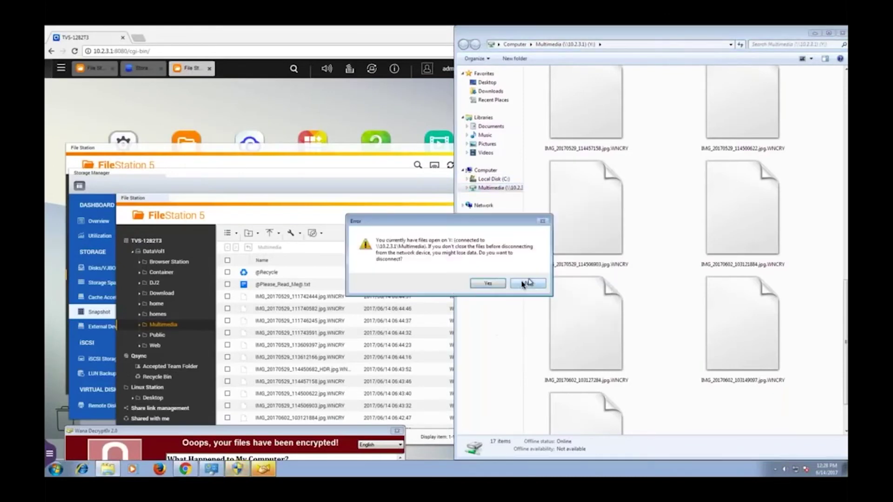
click(486, 284)
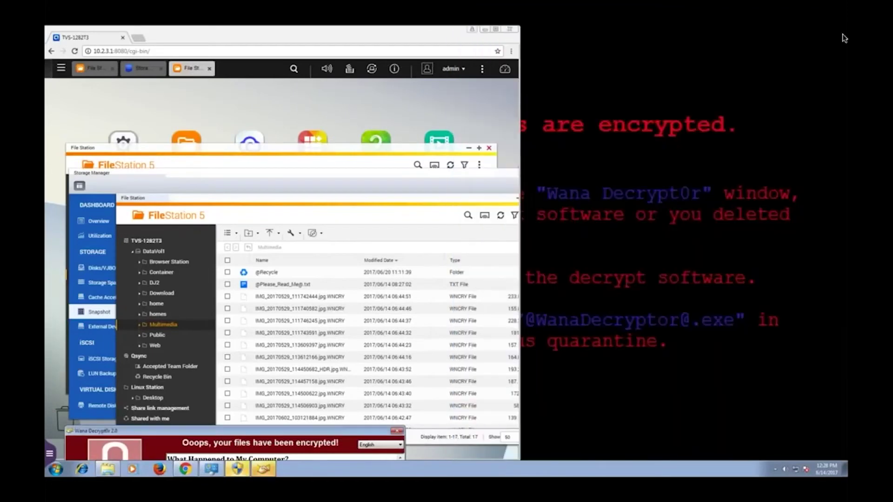
click(842, 33)
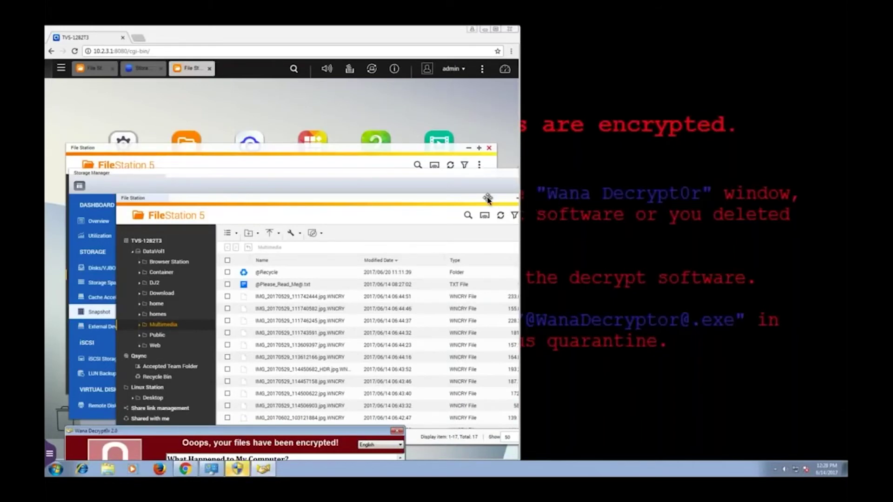
drag(487, 199, 415, 190)
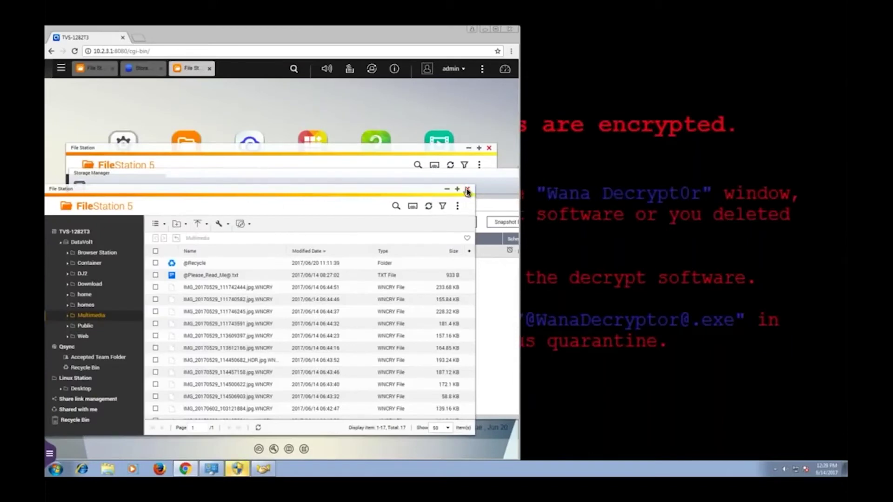
Step: Close both File Station windows and open DataVol1's Snapshot Manager showing snap43
click(467, 190)
click(489, 148)
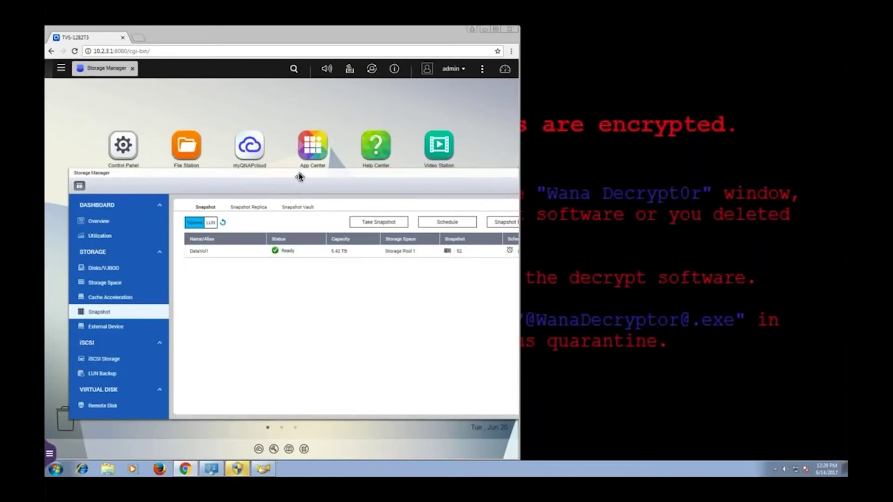
double_click(279, 175)
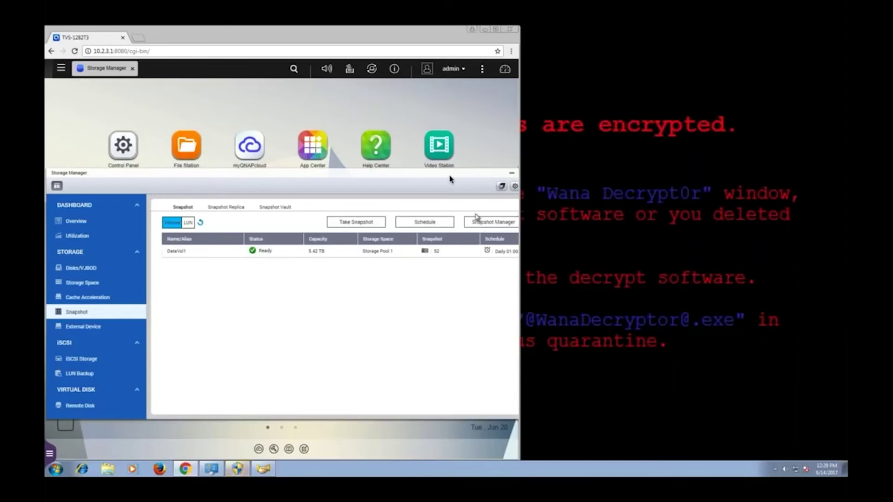
drag(413, 174, 392, 151)
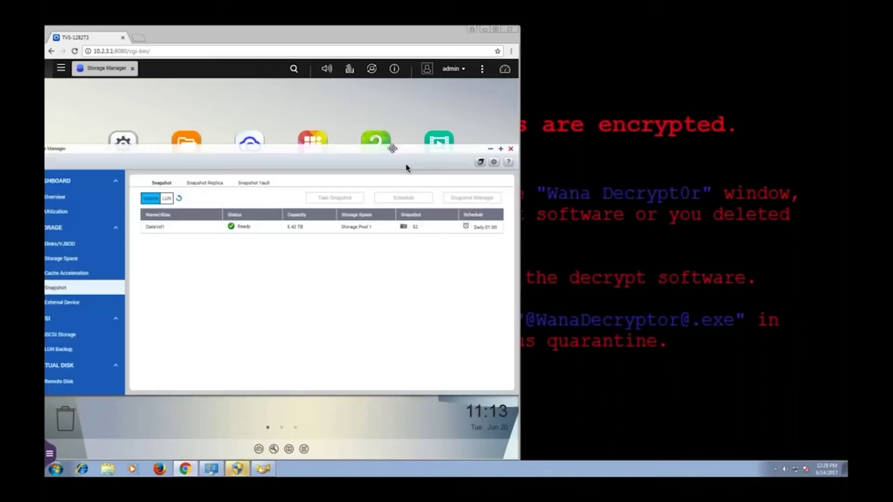
click(157, 228)
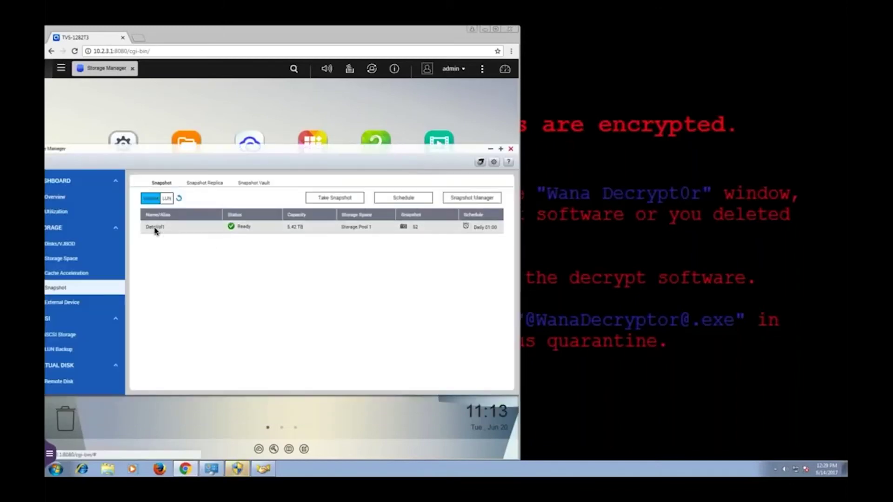
click(471, 197)
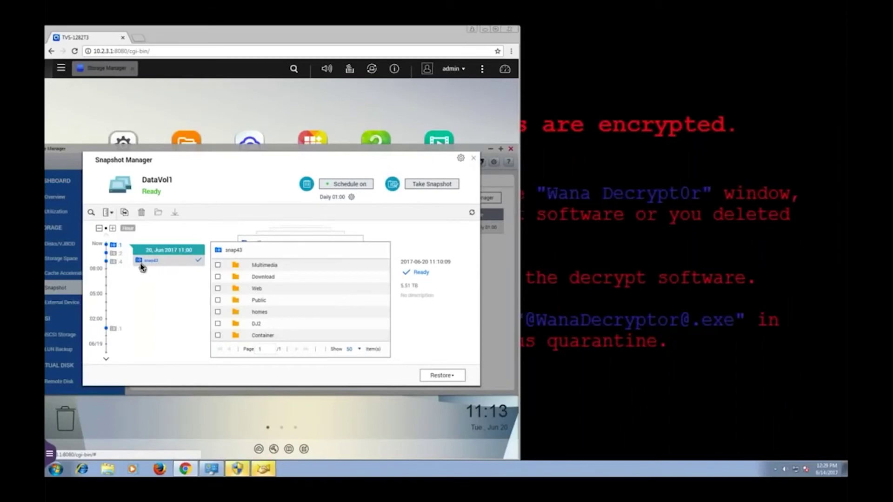
Step: Browse the timeline by day and month, return to hours, and tick snap43's Multimedia folder
click(99, 228)
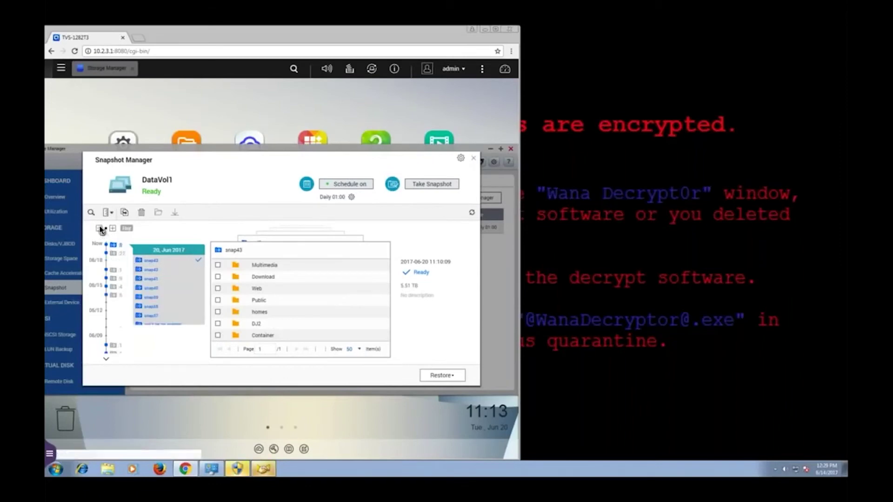
click(99, 228)
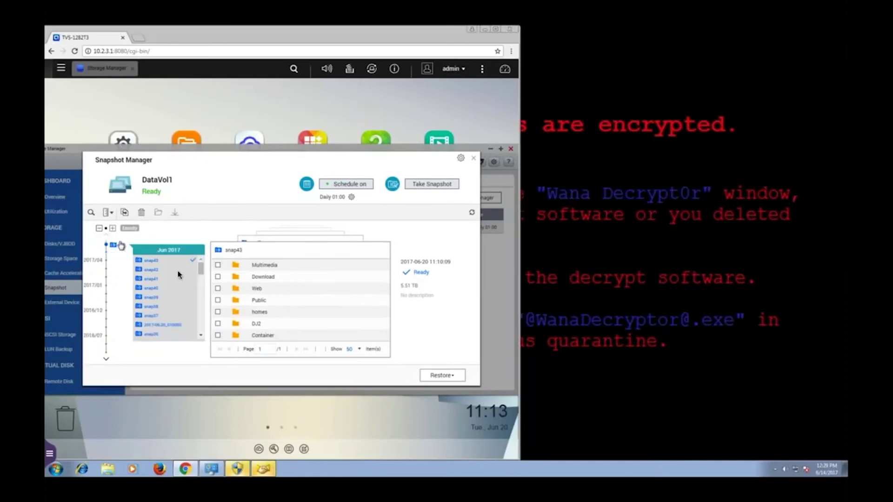
mouse_move(201, 269)
mouse_down()
mouse_move(201, 342)
mouse_move(201, 263)
mouse_up()
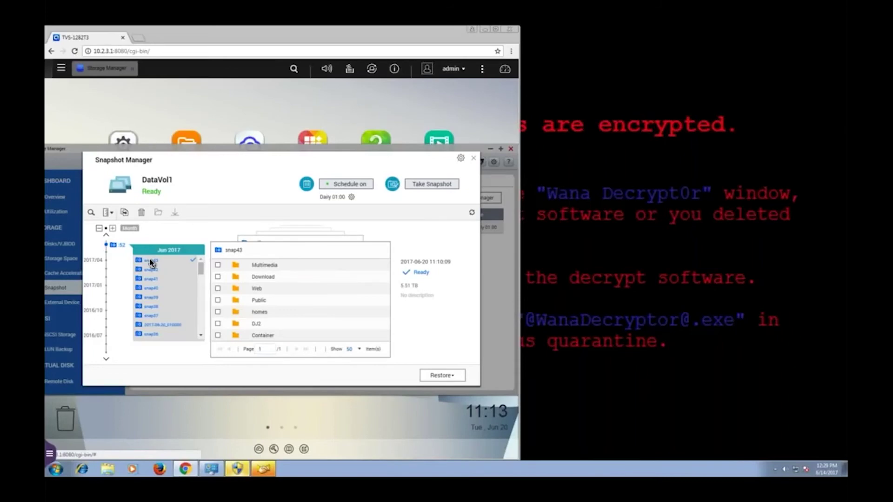
click(112, 228)
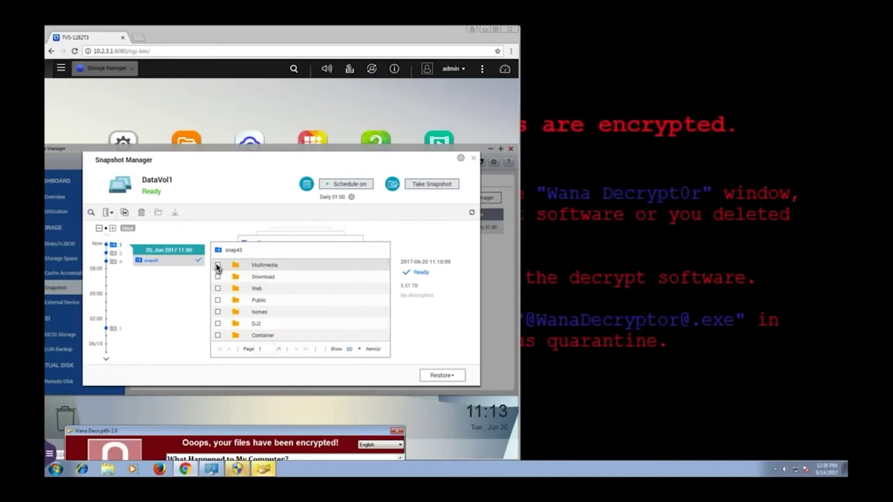
click(218, 266)
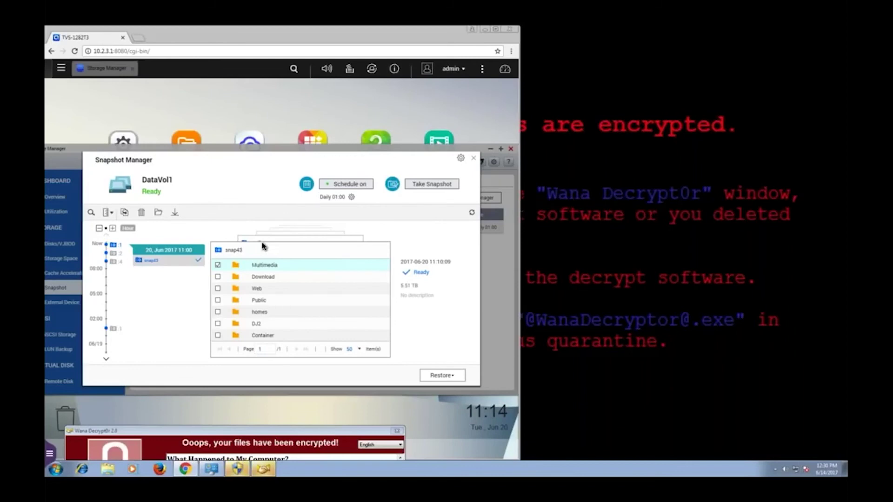
click(217, 265)
Step: Restore the Multimedia files from snap43, confirming the overwrite and acknowledging the success message
click(444, 377)
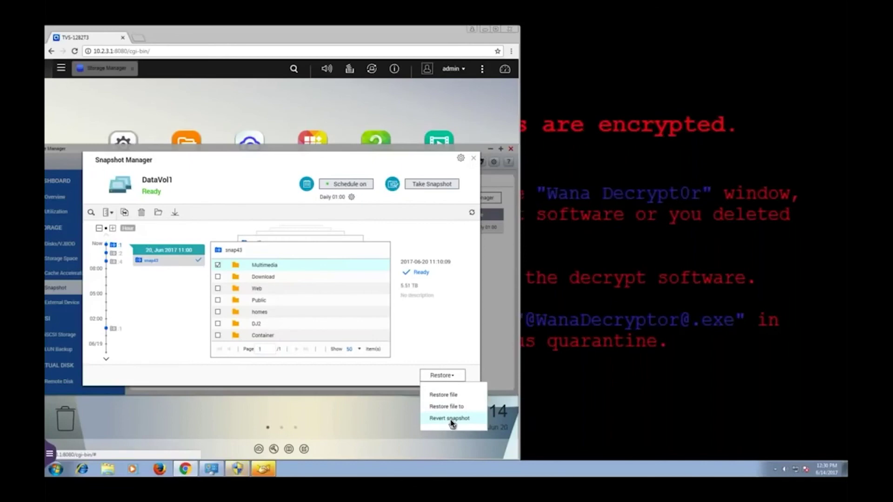
click(444, 395)
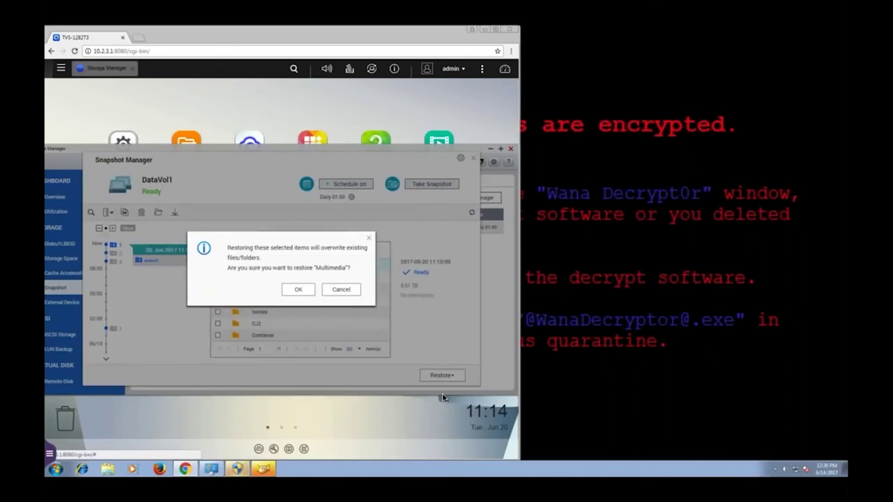
click(299, 290)
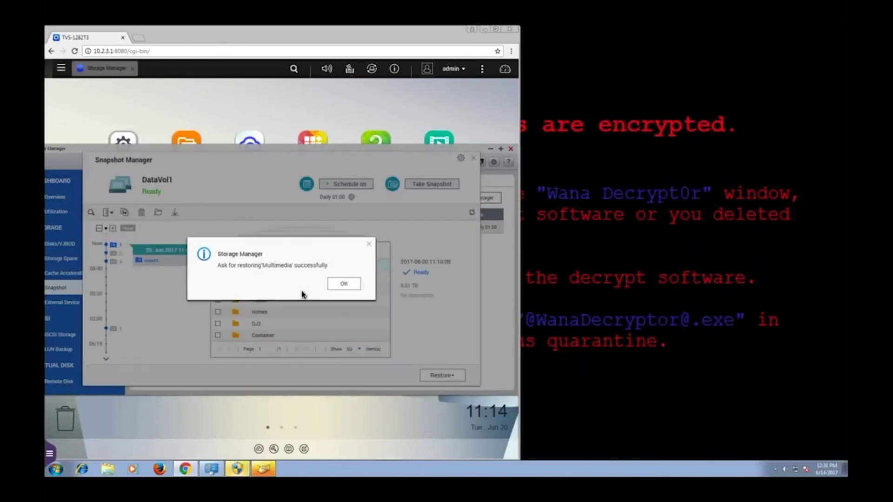
click(339, 287)
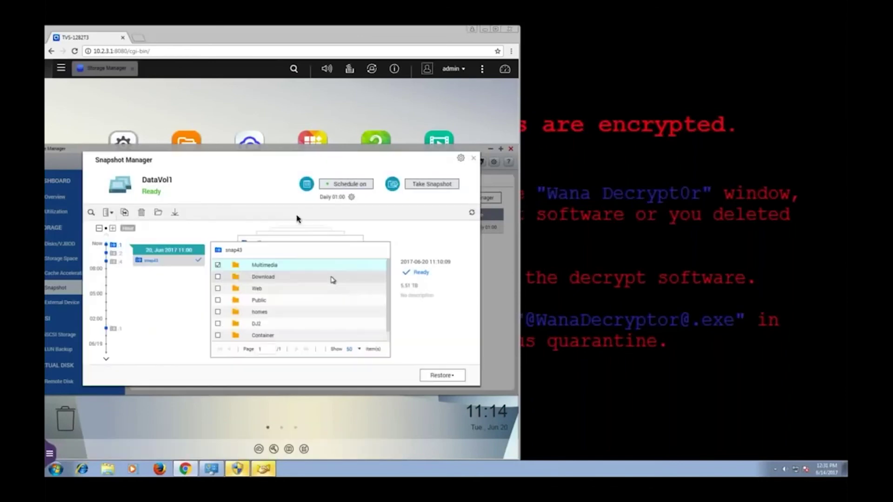
click(192, 142)
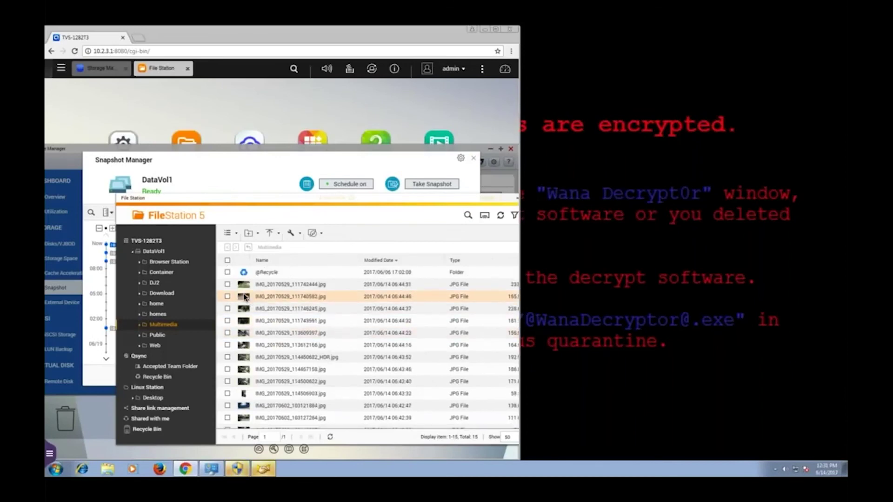
Step: Preview restored photo IMG_20170529_111746245.jpg, confirming it shows a readable forest image
mouse_move(244, 310)
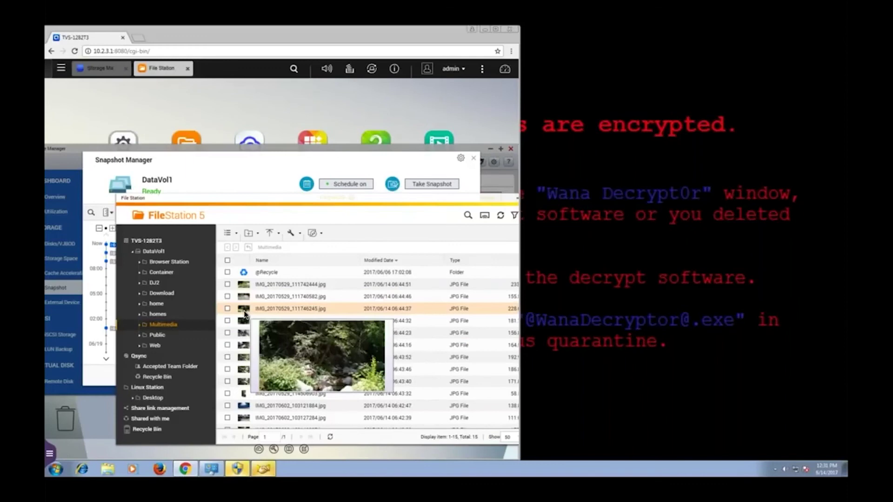